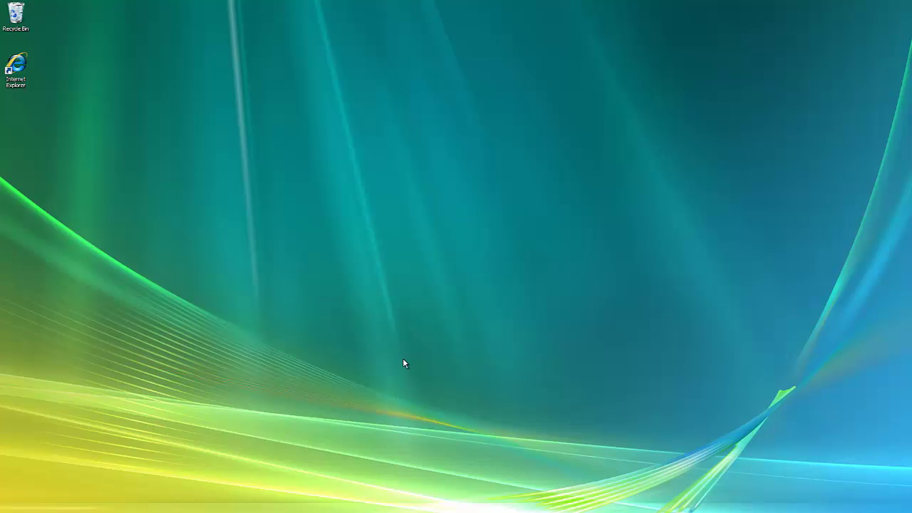
{"action": "left_click", "coordinate": [18, 80]}
{"action": "double_click", "coordinate": [19, 82]}
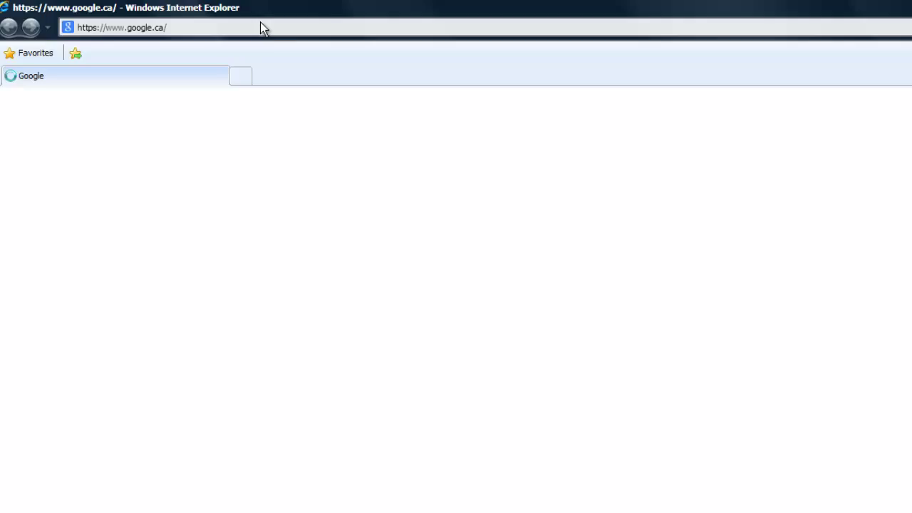
{"action": "left_click", "coordinate": [260, 27]}
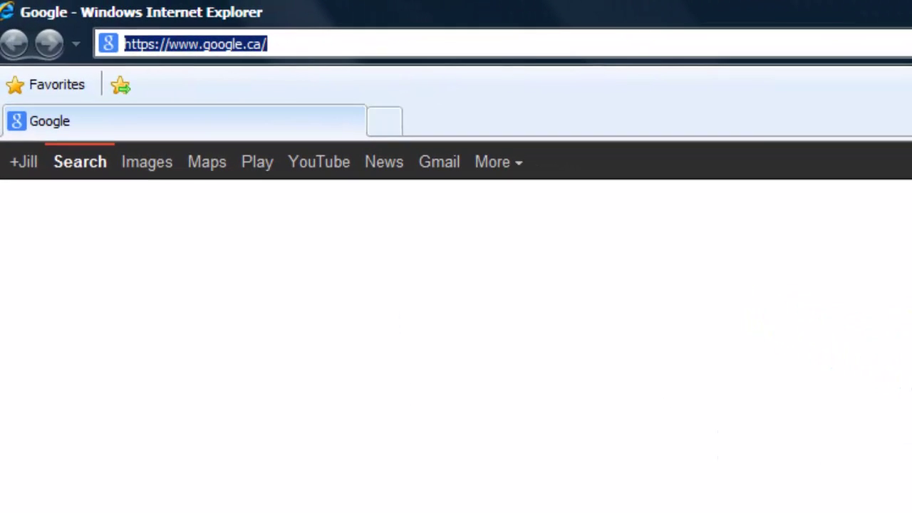
{"action": "type", "text": "www.lumene"}
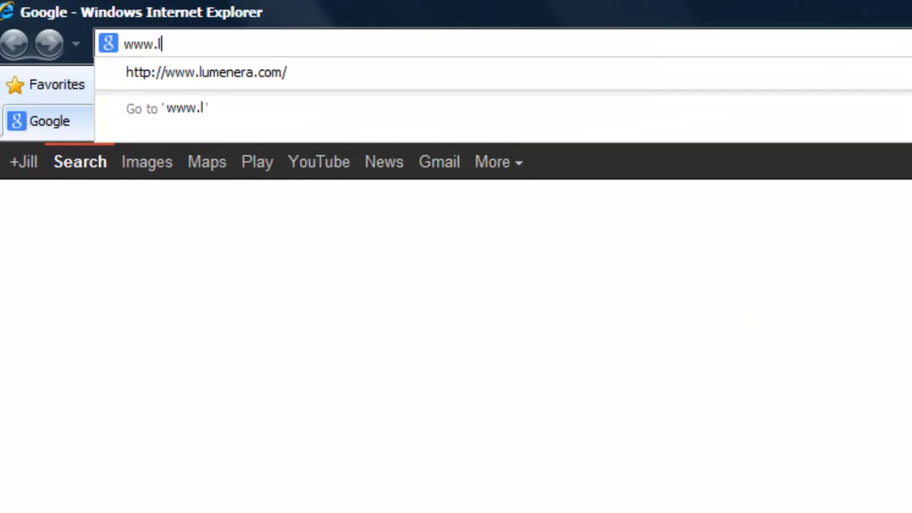
{"action": "type", "text": "ra.com"}
{"action": "key", "text": "Return"}
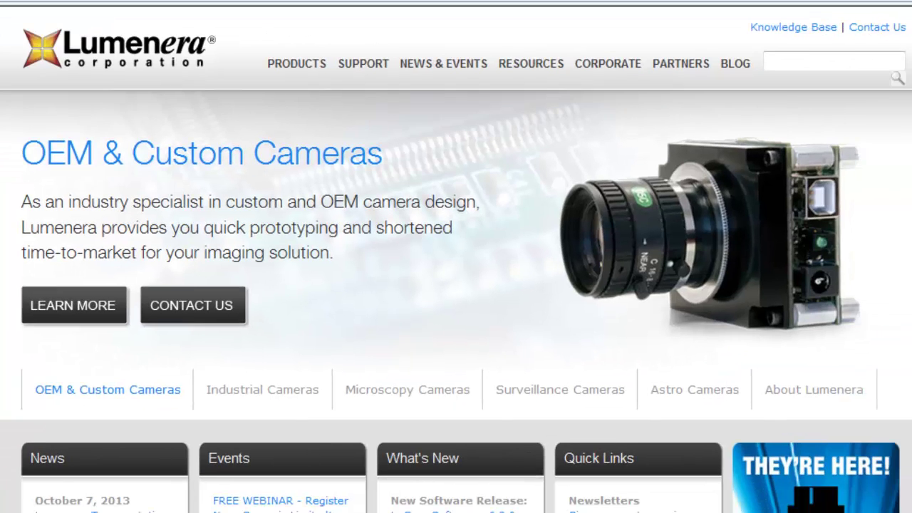
Go to Support > Microscopy (USB) > Drivers/Software Downloads and scroll to INFINITY Camera Software v6.2.0
{"action": "mouse_move", "coordinate": [354, 63]}
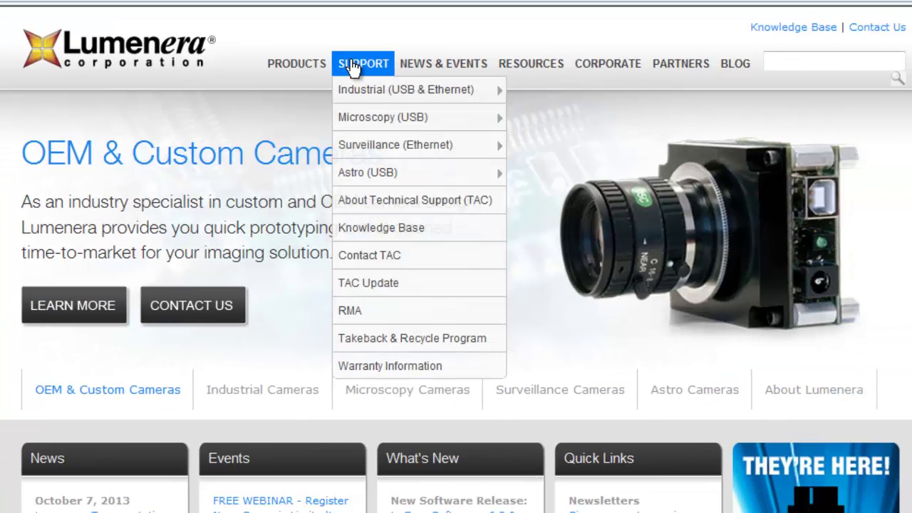
{"action": "mouse_move", "coordinate": [366, 117]}
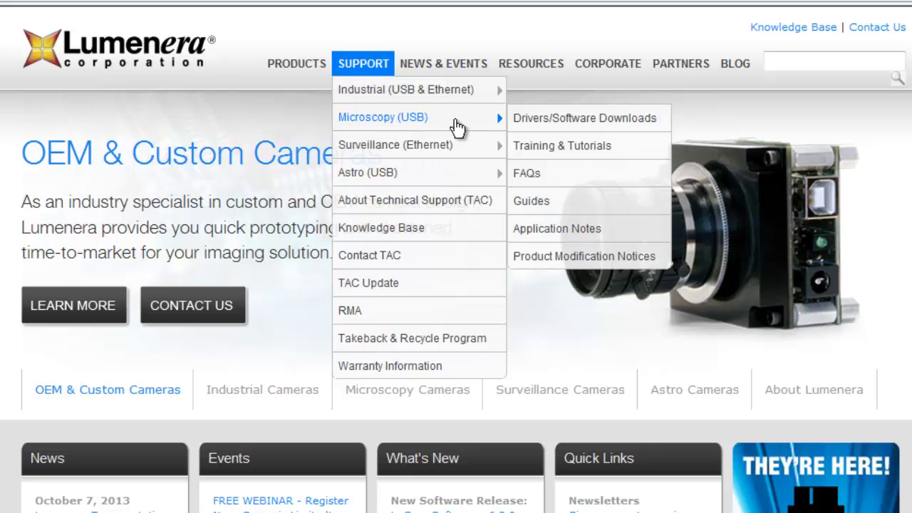
{"action": "left_click", "coordinate": [528, 119]}
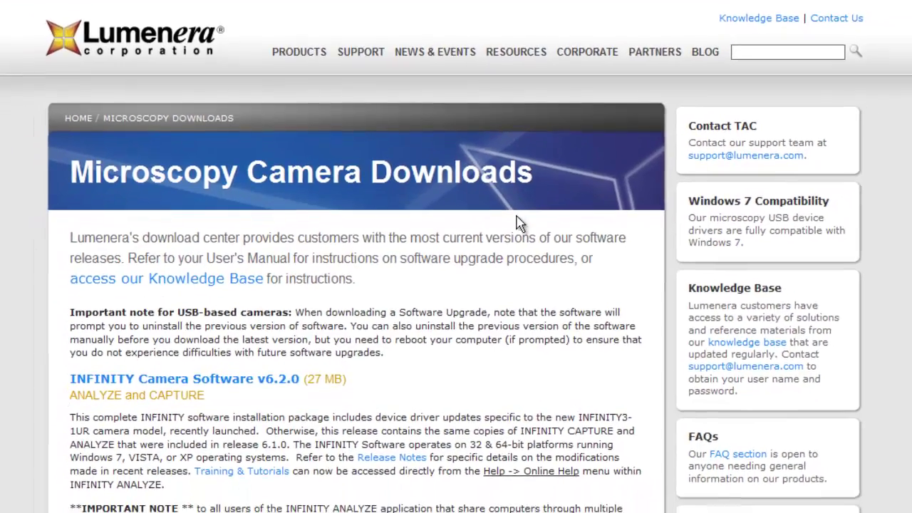
{"action": "scroll", "coordinate": [405, 224], "scroll_direction": "down", "scroll_amount": 5}
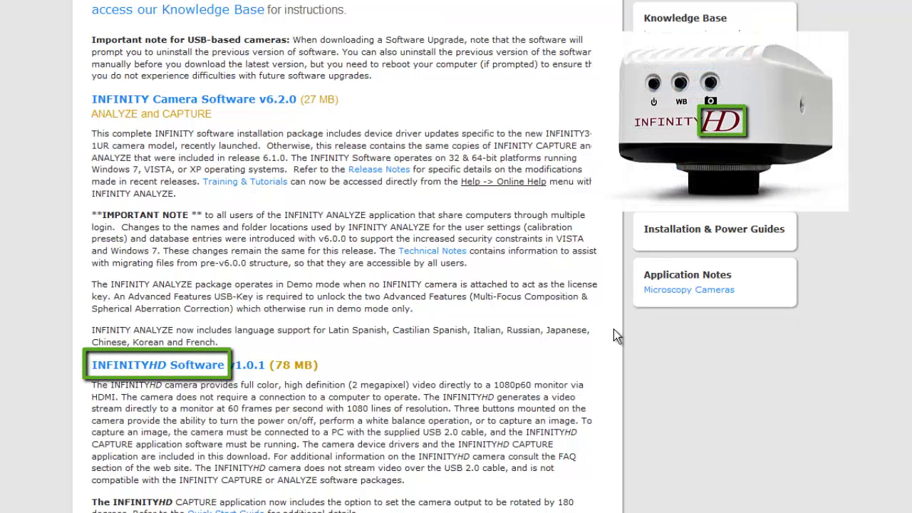
Save INFINITYSoftware-v6.2.0.exe from the INFINITY Camera Software v6.2.0 link to the Desktop
{"action": "right_click", "coordinate": [213, 102]}
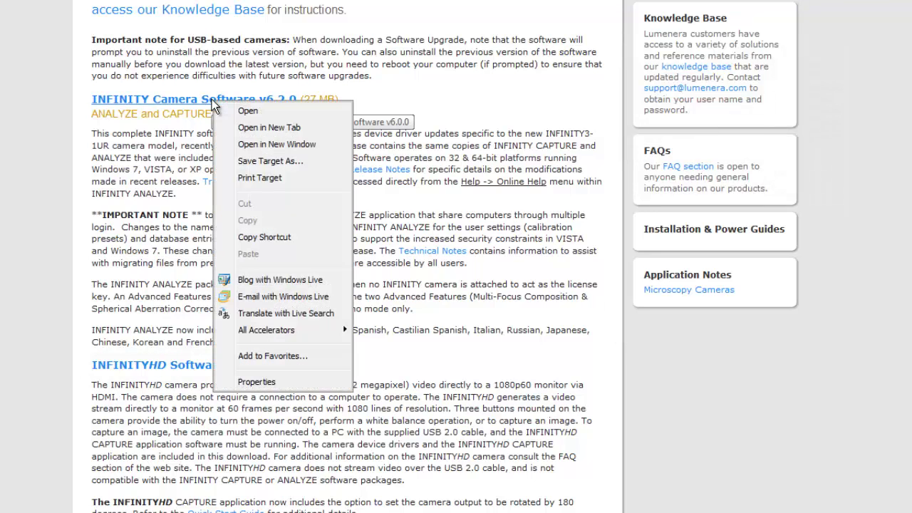
{"action": "left_click", "coordinate": [253, 161]}
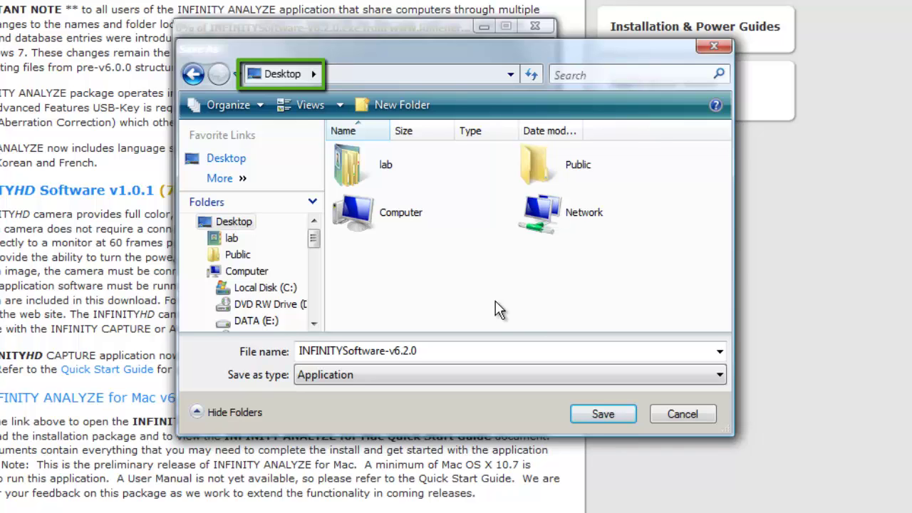
{"action": "left_click", "coordinate": [602, 414]}
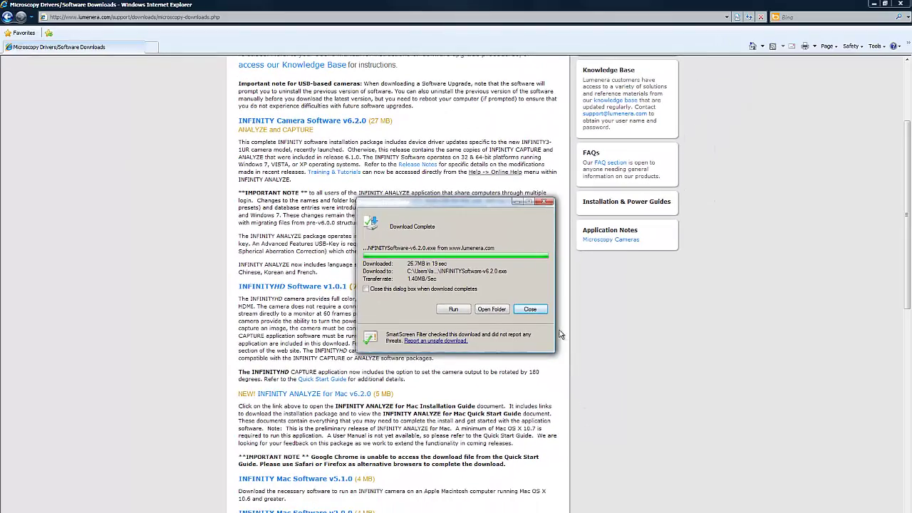
{"action": "left_click", "coordinate": [538, 309]}
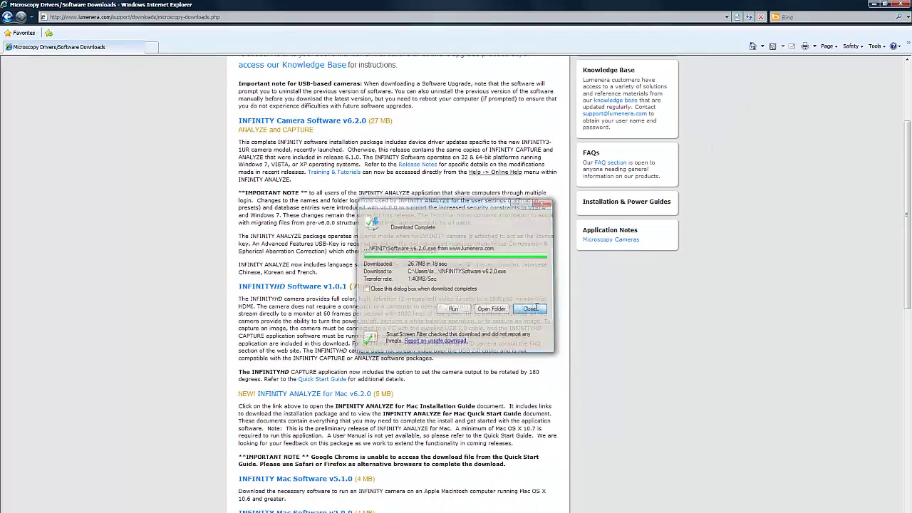
Close Internet Explorer and run the desktop installer, allowing it past the security warning
{"action": "left_click", "coordinate": [900, 5]}
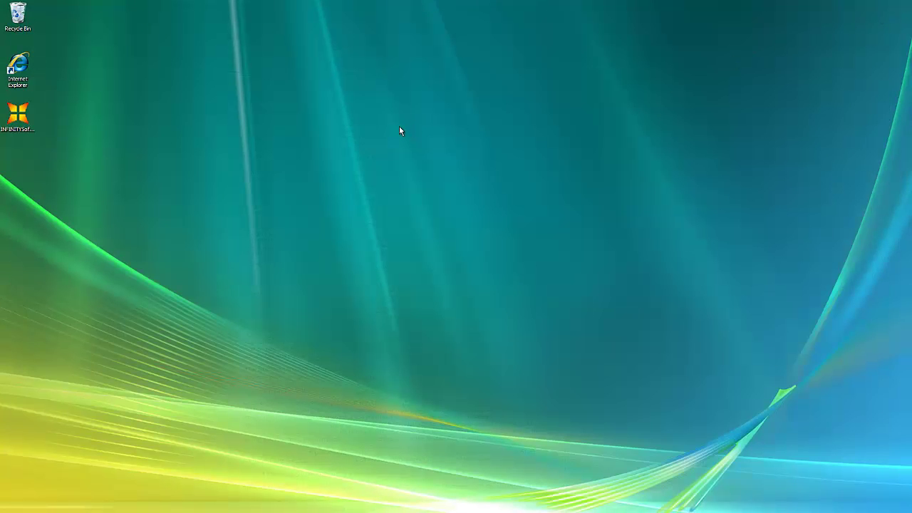
{"action": "double_click", "coordinate": [21, 116]}
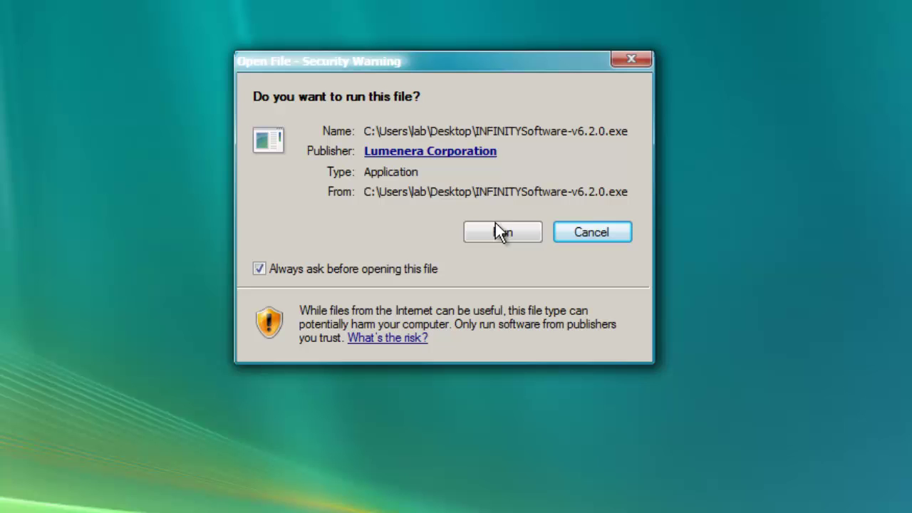
{"action": "left_click", "coordinate": [498, 232]}
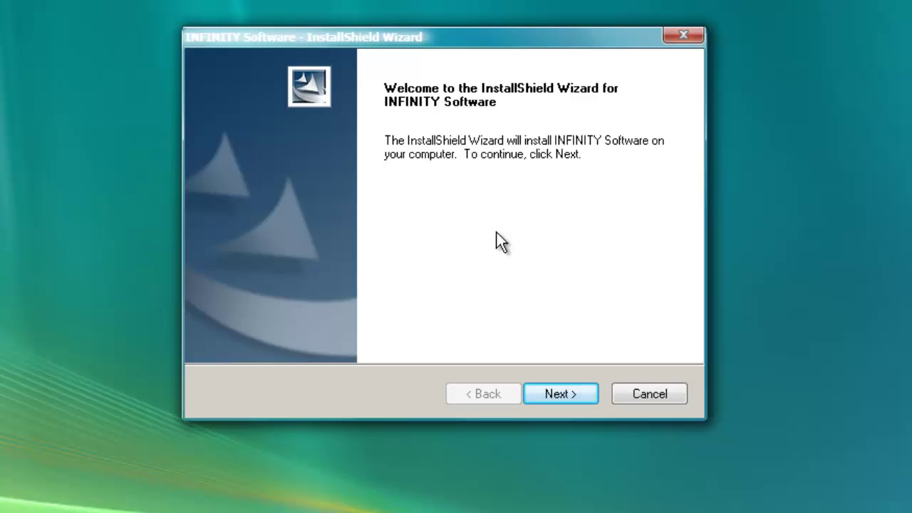
Go through the wizard pages, accept the license agreement, and start the installation
{"action": "left_click", "coordinate": [552, 396]}
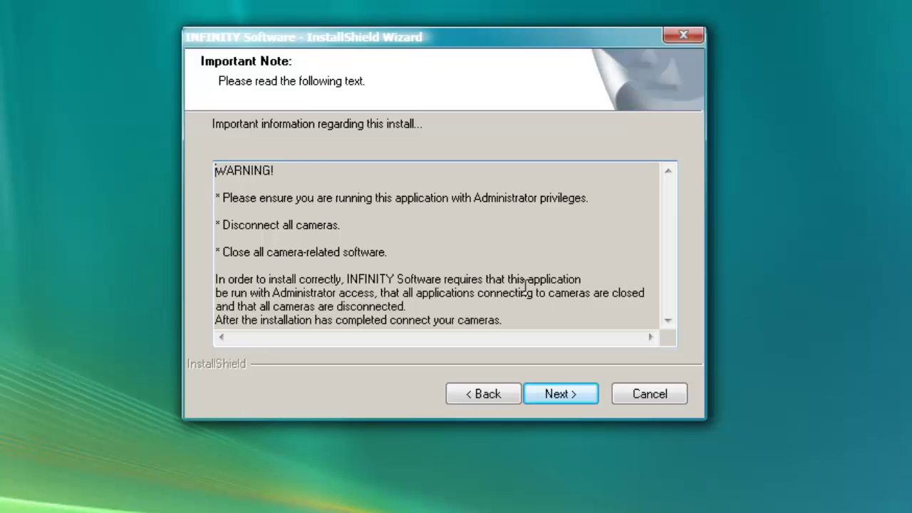
{"action": "left_click", "coordinate": [560, 394]}
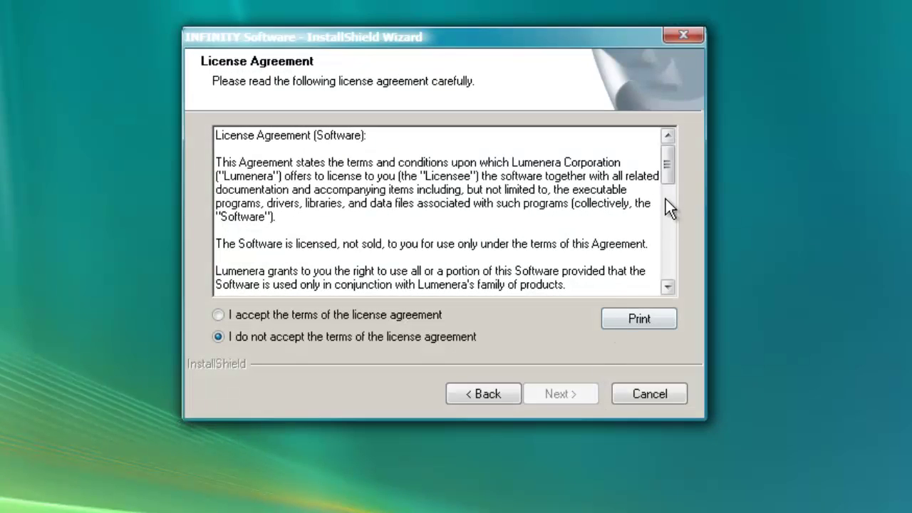
{"action": "scroll", "coordinate": [671, 181], "scroll_direction": "down", "scroll_amount": 1}
{"action": "left_click_drag", "start_coordinate": [671, 181], "coordinate": [673, 266]}
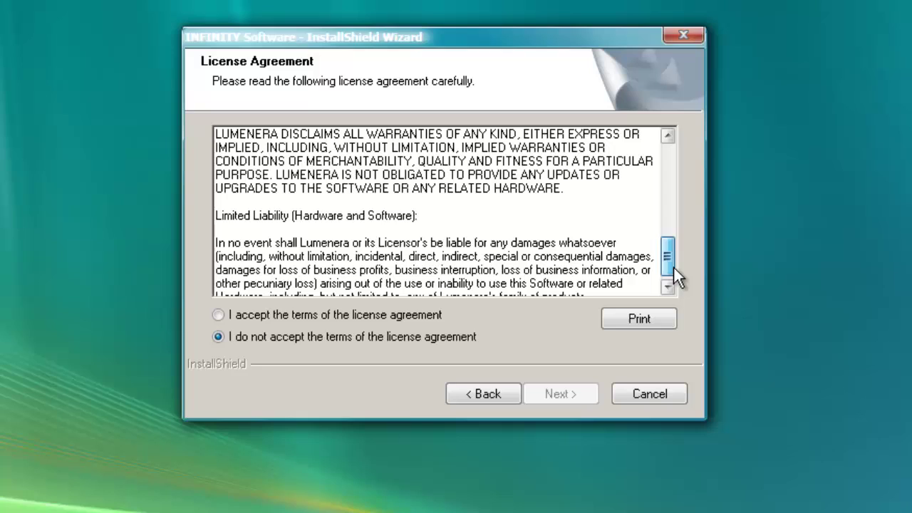
{"action": "left_click", "coordinate": [225, 315]}
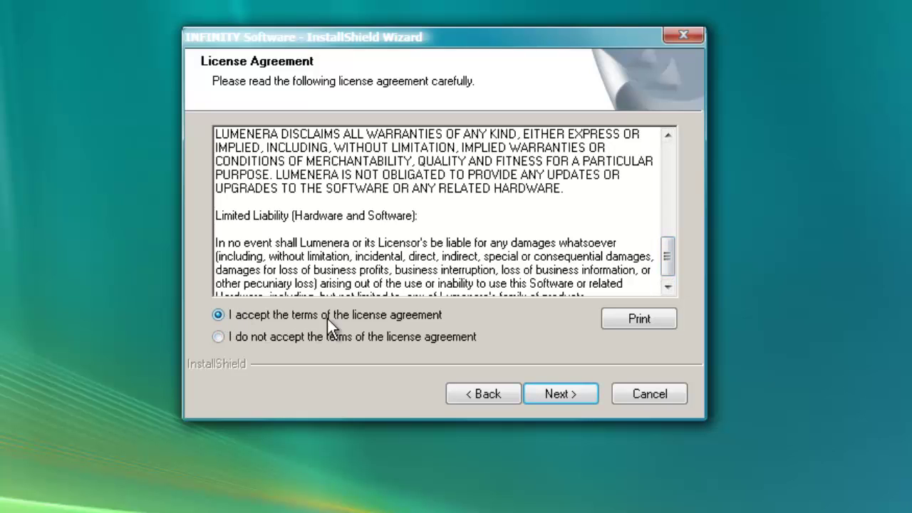
{"action": "left_click", "coordinate": [545, 393]}
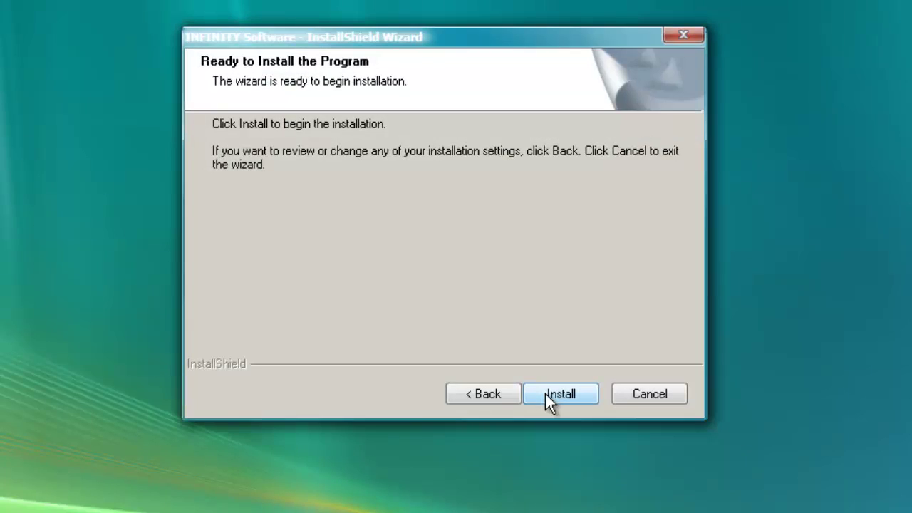
{"action": "left_click", "coordinate": [546, 392]}
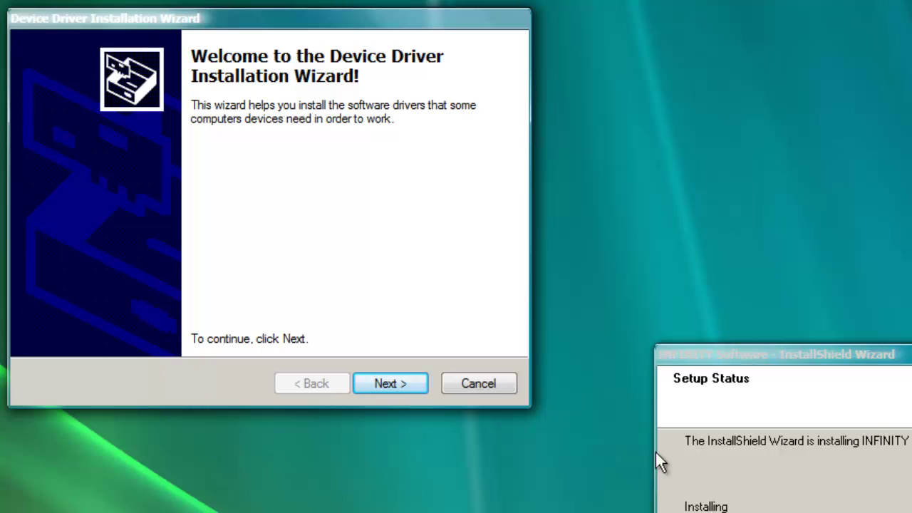
Run the Device Driver Installation Wizard until the Lumenera camera drivers are ready to use
{"action": "left_click", "coordinate": [388, 388]}
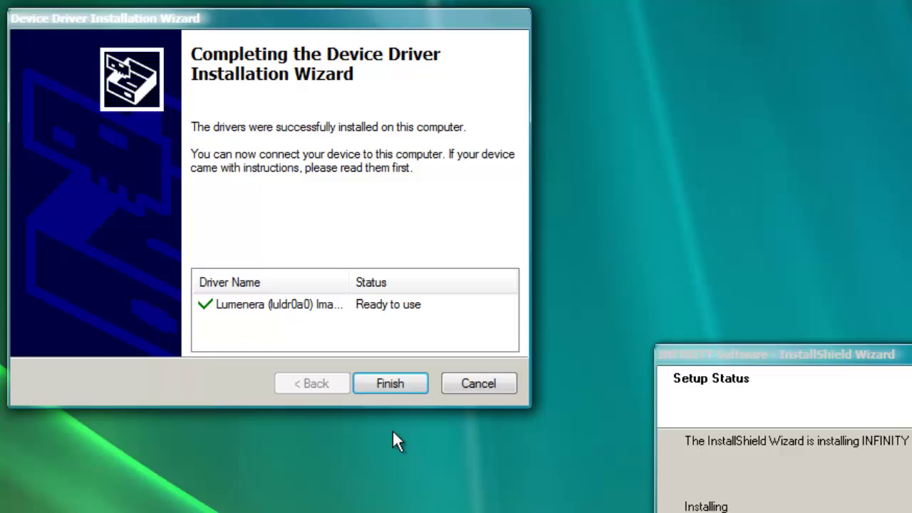
{"action": "left_click", "coordinate": [388, 383]}
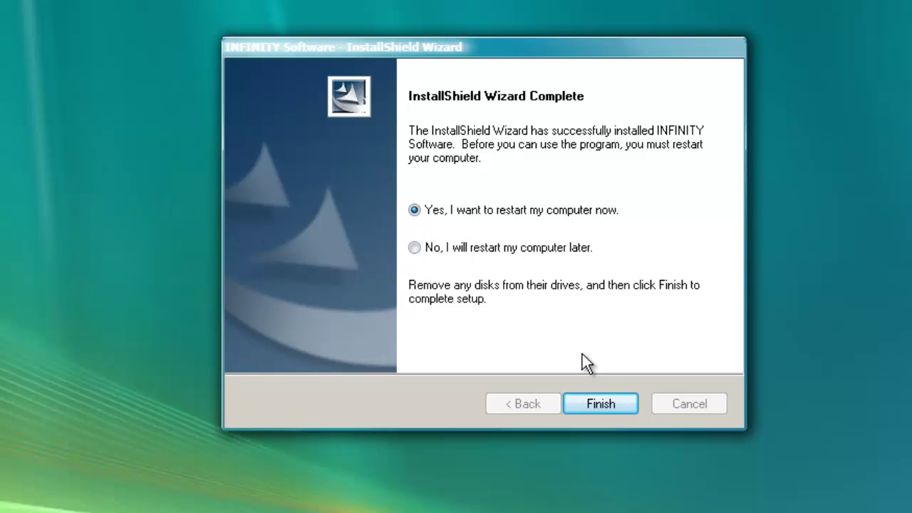
Finish INFINITY setup with 'Yes, I want to restart', then view the tray driver-installation progress
{"action": "left_click", "coordinate": [596, 400]}
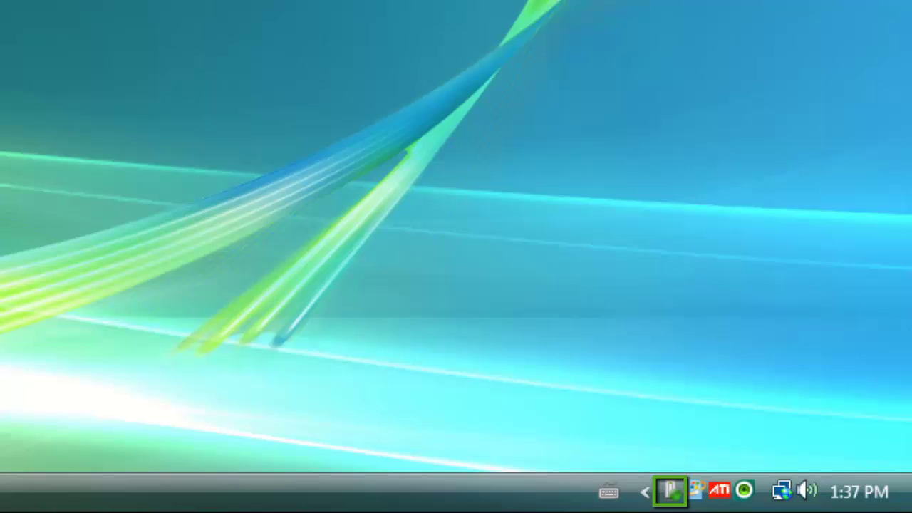
{"action": "left_click", "coordinate": [672, 493]}
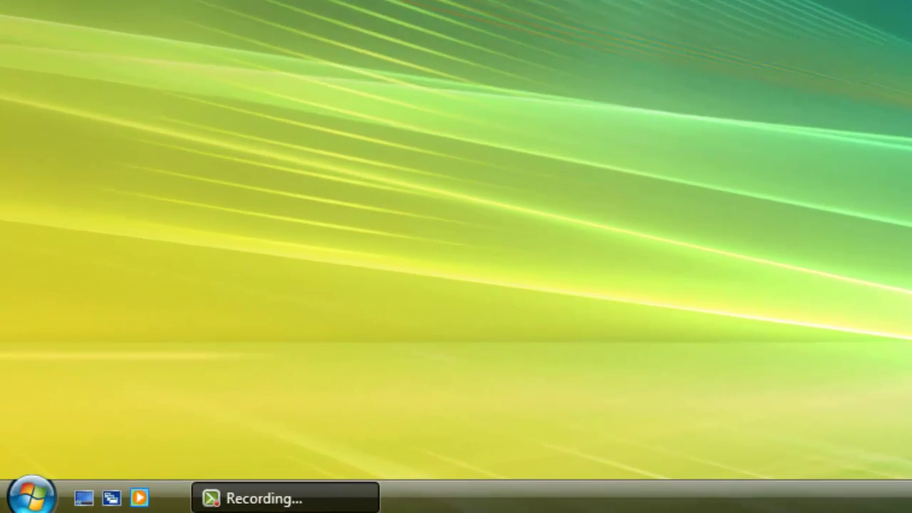
Open Start > All Programs > Lumenera > INFINITY to show INFINITY ANALYZE and INFINITY CAPTURE
{"action": "key", "text": "super"}
{"action": "left_click", "coordinate": [42, 421]}
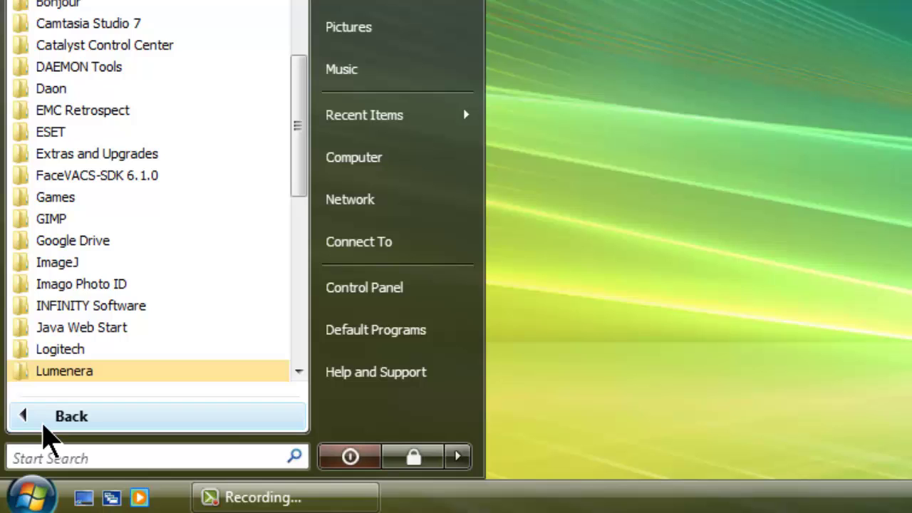
{"action": "left_click", "coordinate": [57, 376]}
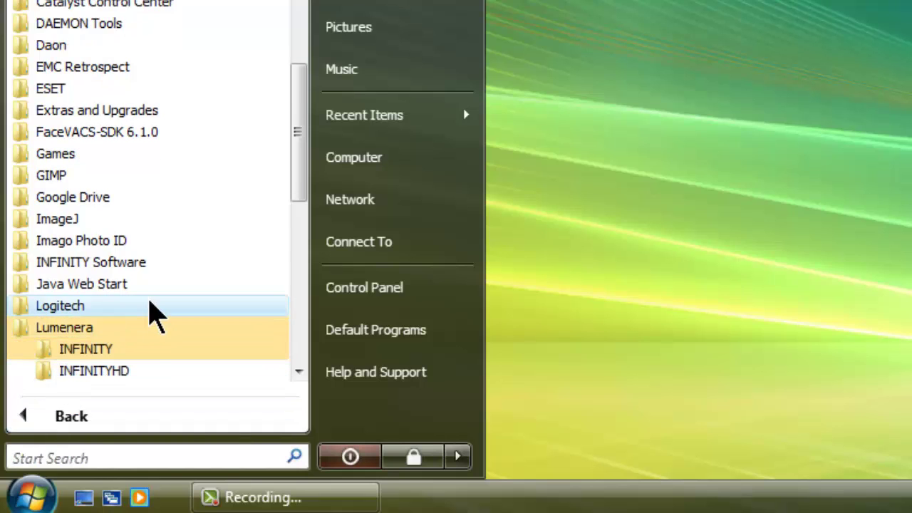
{"action": "left_click", "coordinate": [106, 222]}
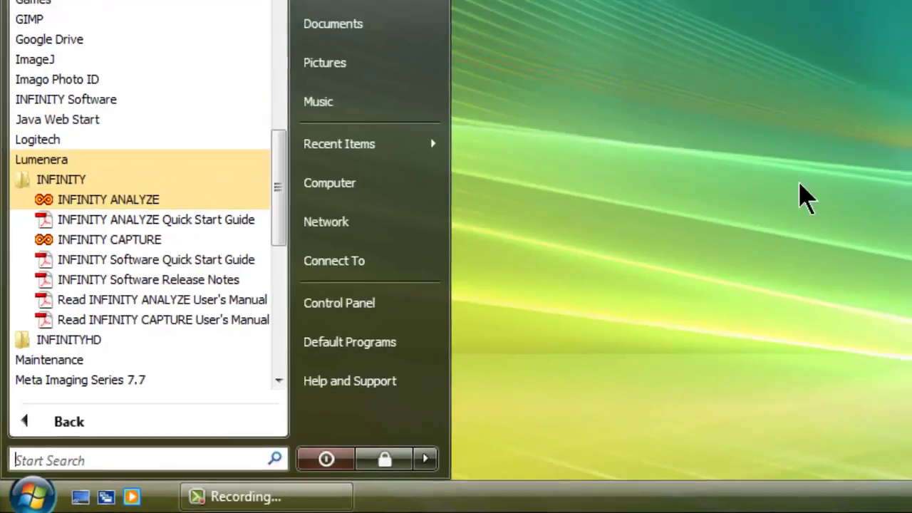
Dismiss the Start menu by clicking the desktop
{"action": "left_click", "coordinate": [867, 174]}
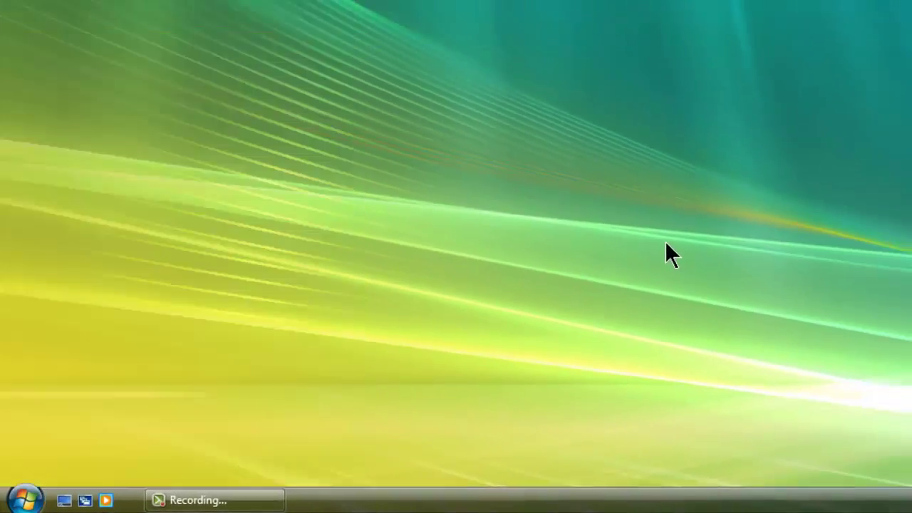